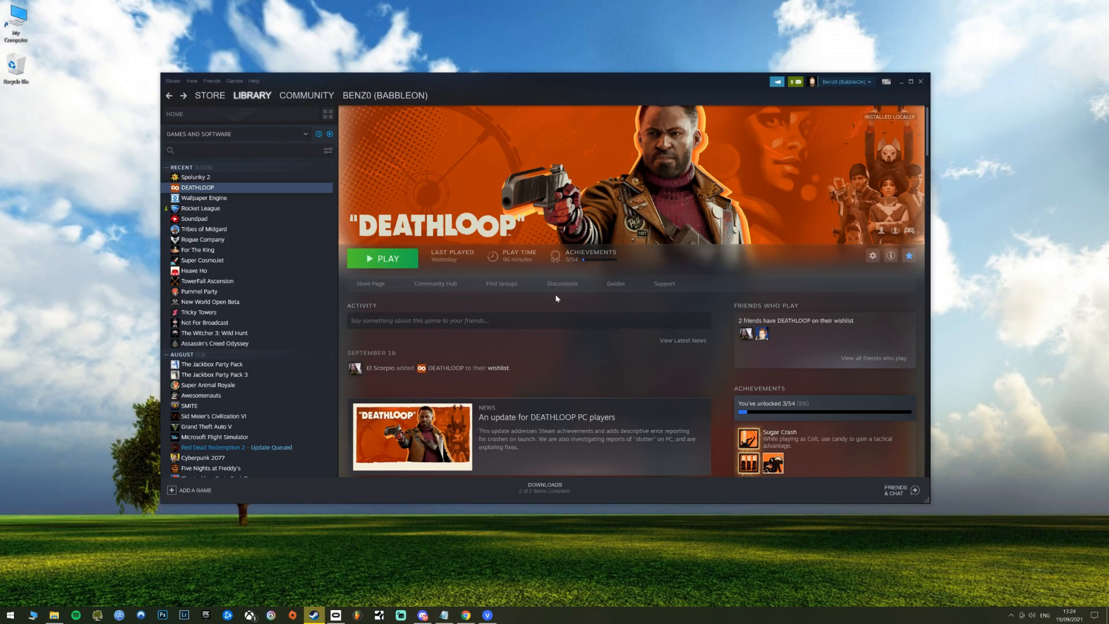
# Reach DEATHLOOP's Betas properties and enter the private beta access code.
pyautogui.rightClick(265, 189)
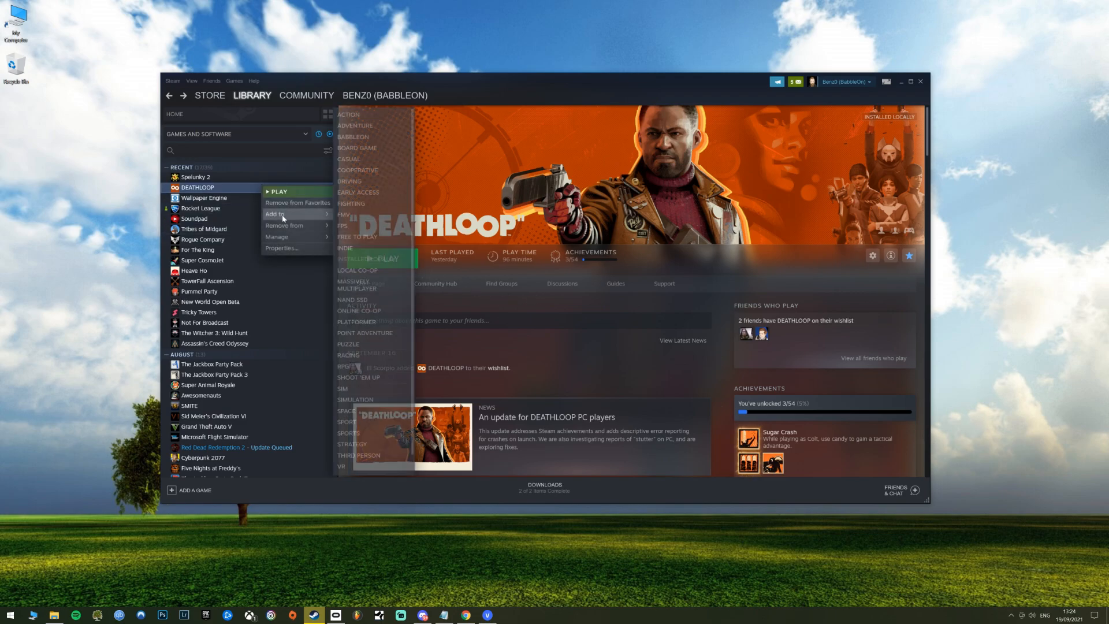
pyautogui.click(286, 250)
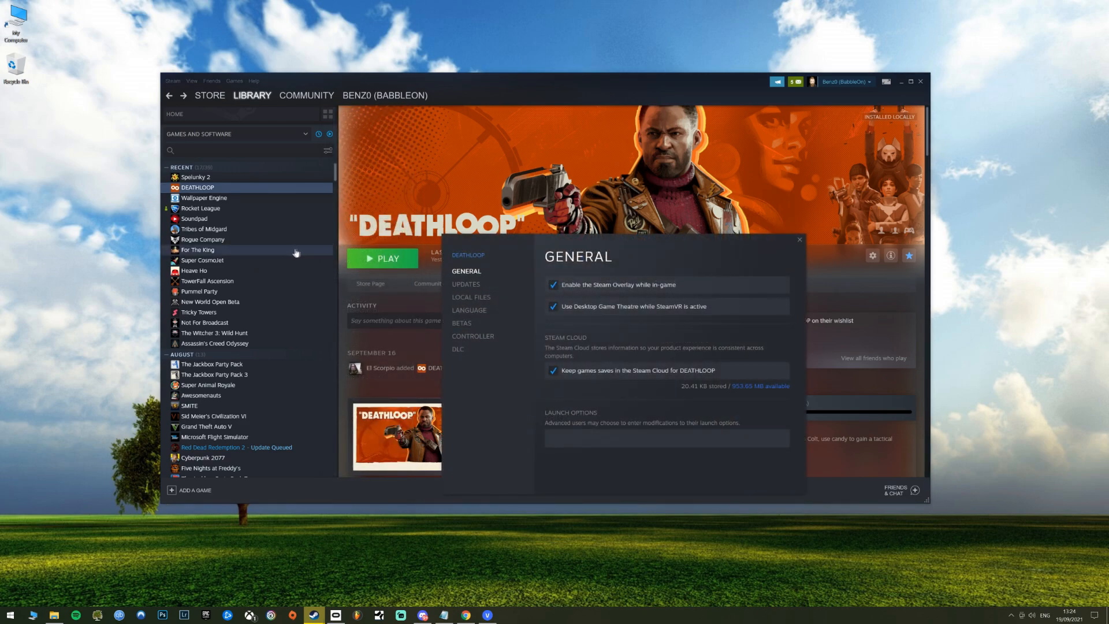
pyautogui.click(462, 322)
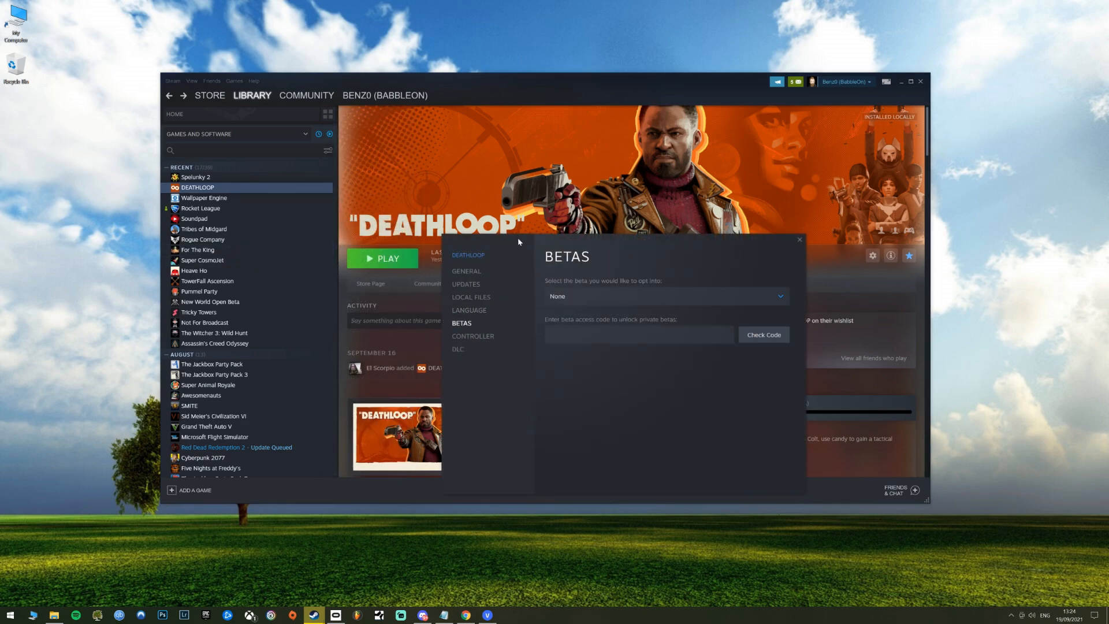
pyautogui.moveTo(519, 241); pyautogui.dragTo(509, 182)
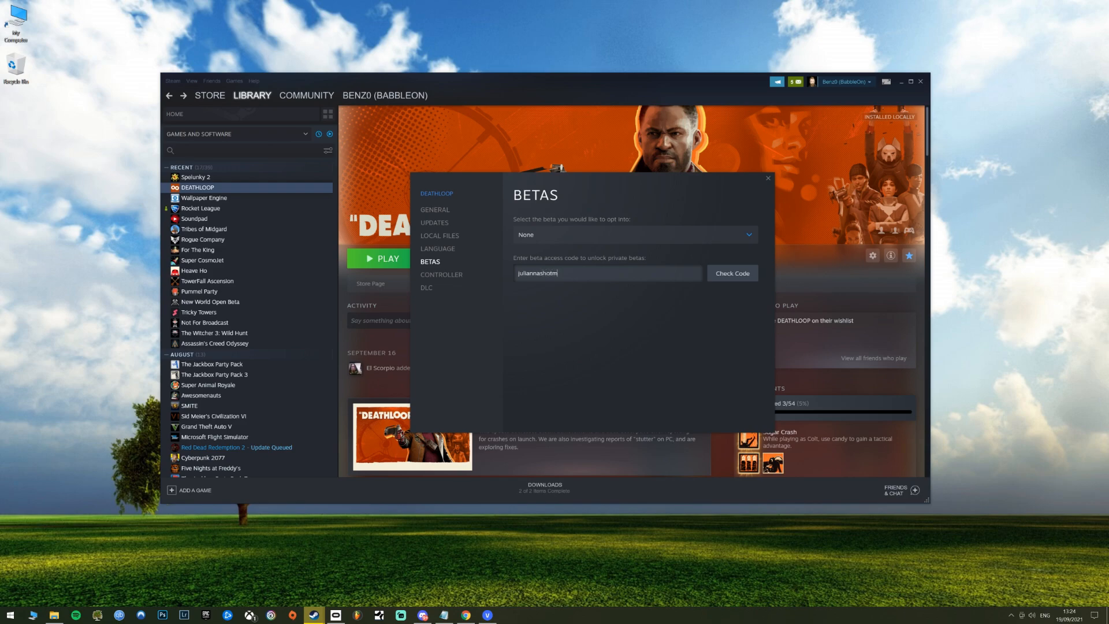
# Validate the beta code and opt DEATHLOOP into the public_beta branch, queuing its update.
pyautogui.click(726, 278)
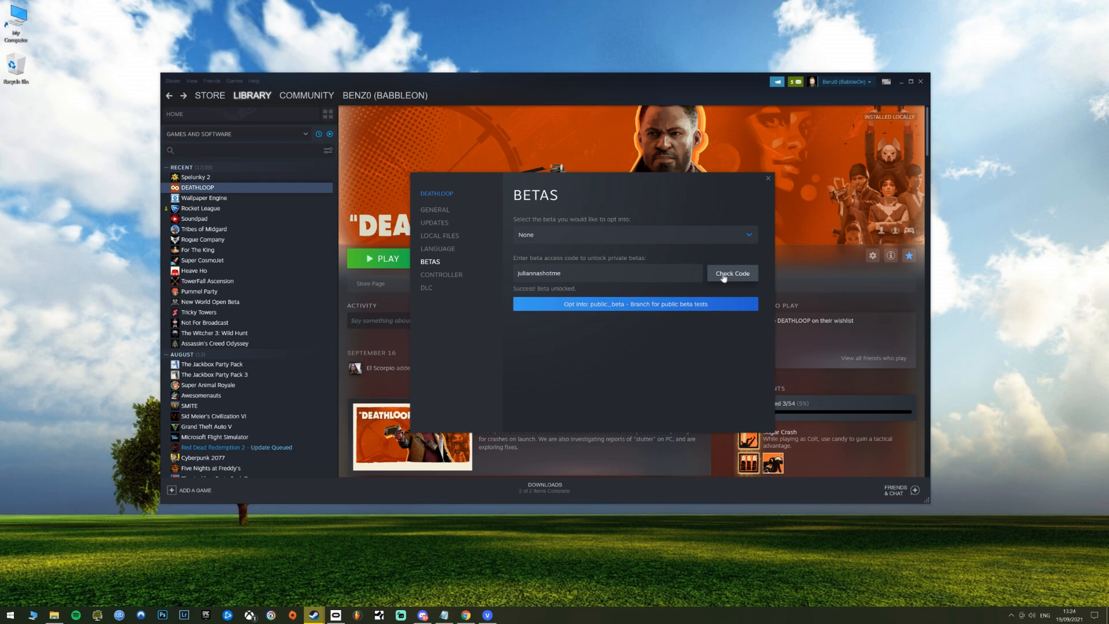
pyautogui.click(751, 235)
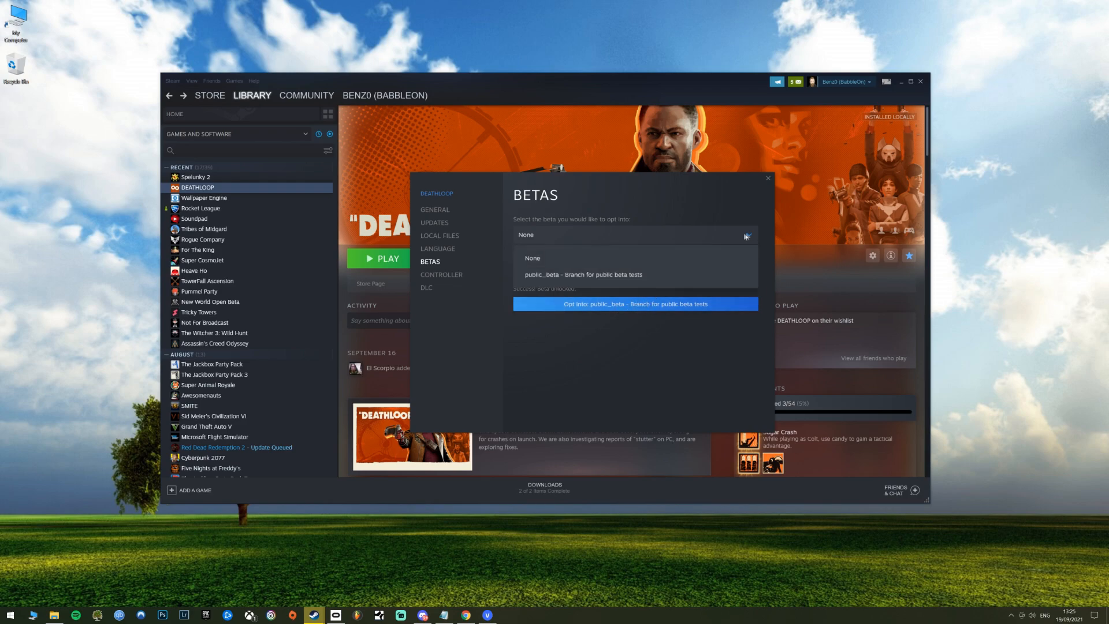
pyautogui.click(603, 274)
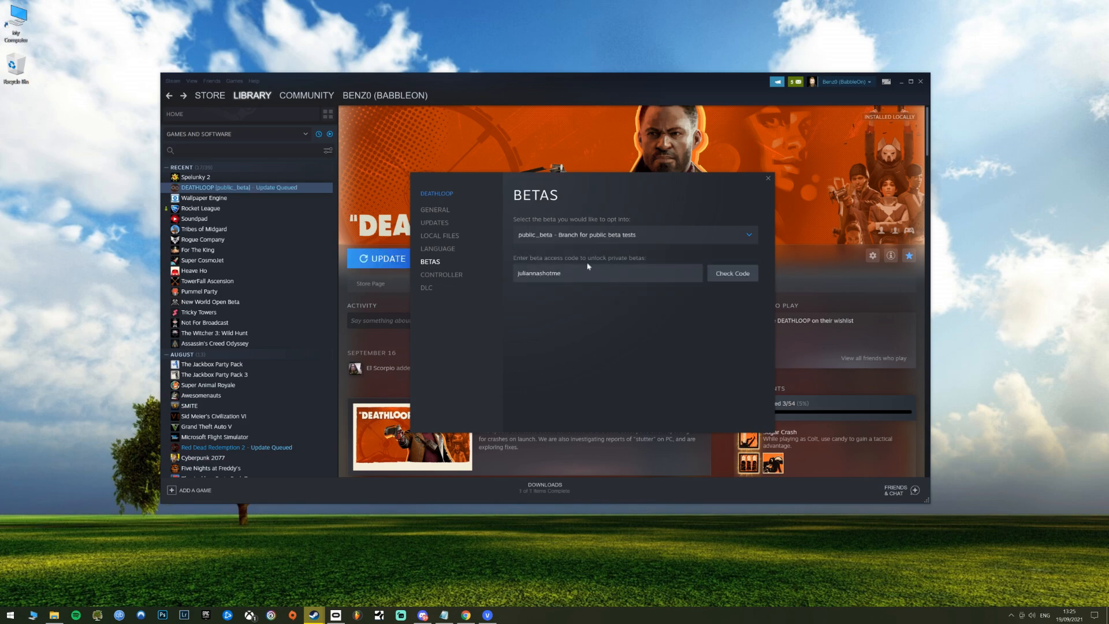